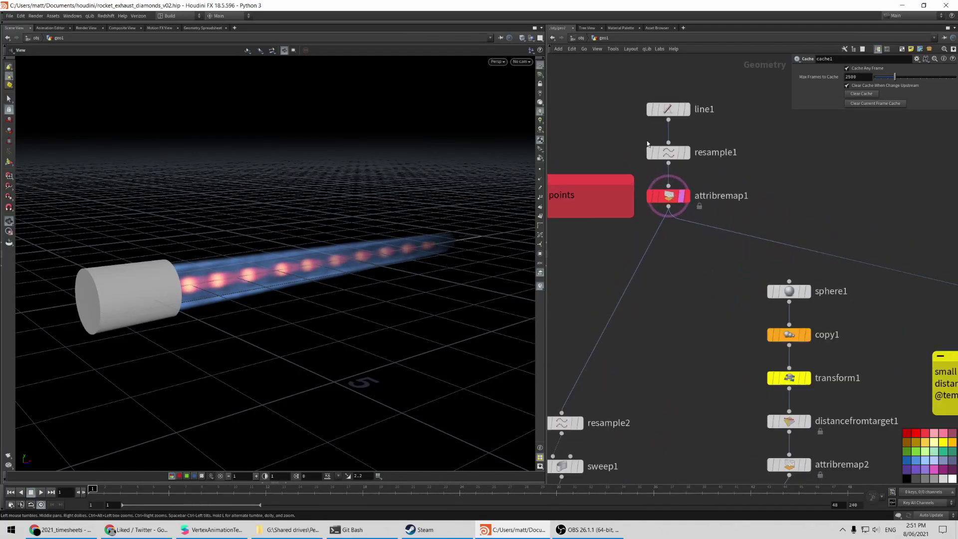
- Display the attribremap1 line, then the polyextrude2 tube viewed close up at its end
left_click(696, 214)
scroll(619, 262, "up", 3)
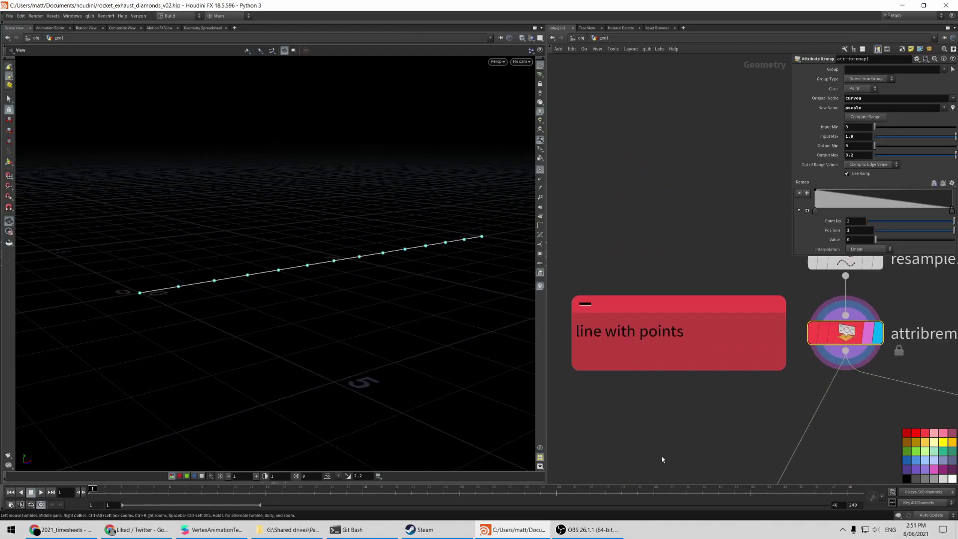
middle_click_drag(662, 460, 718, 200)
left_click(829, 349)
left_click_drag(287, 289, 337, 284)
scroll(450, 283, "up", 5)
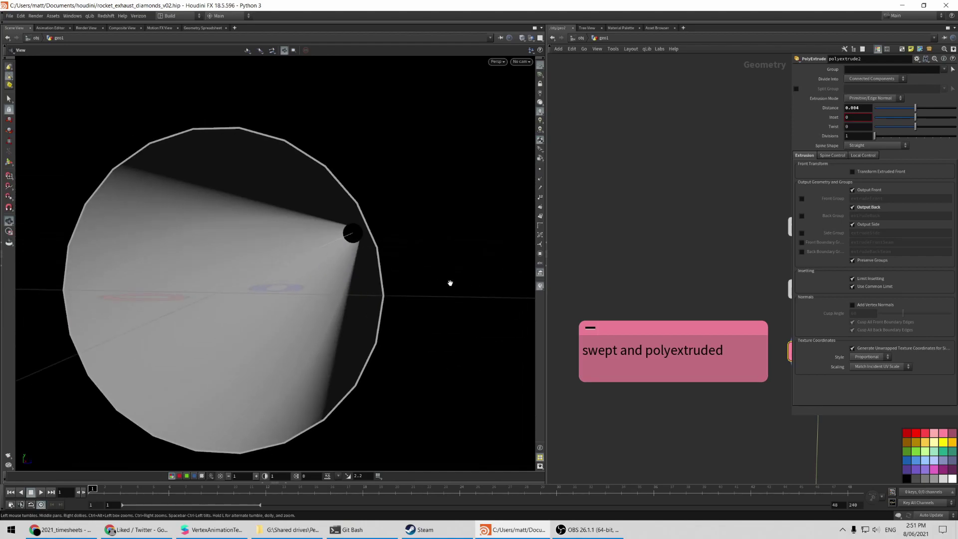
- Orbit the viewport to see the scattered noisy points forming a long tube
mouse_move(377, 238)
left_mouse_down()
mouse_move(287, 254)
mouse_move(322, 255)
left_mouse_up()
scroll(274, 272, "up", 3)
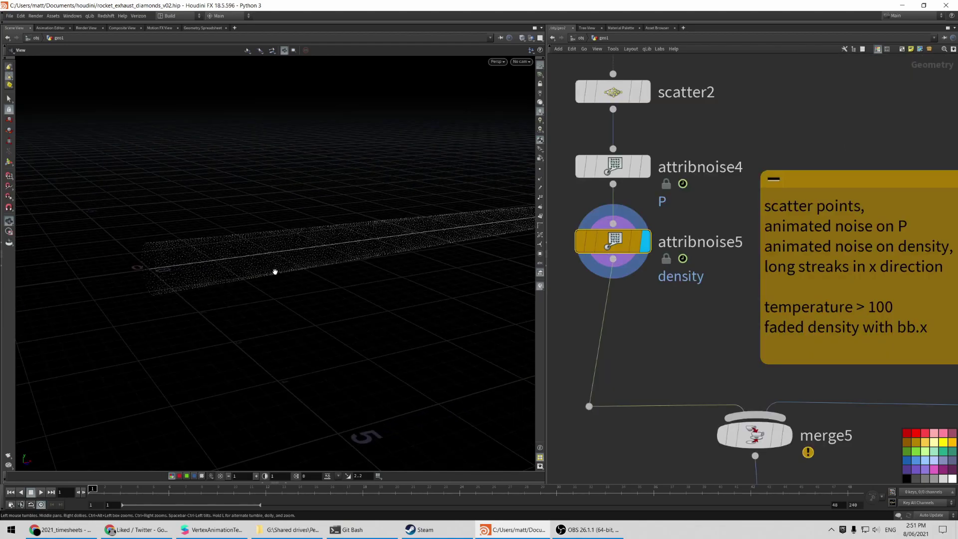
left_click_drag(232, 257, 308, 387)
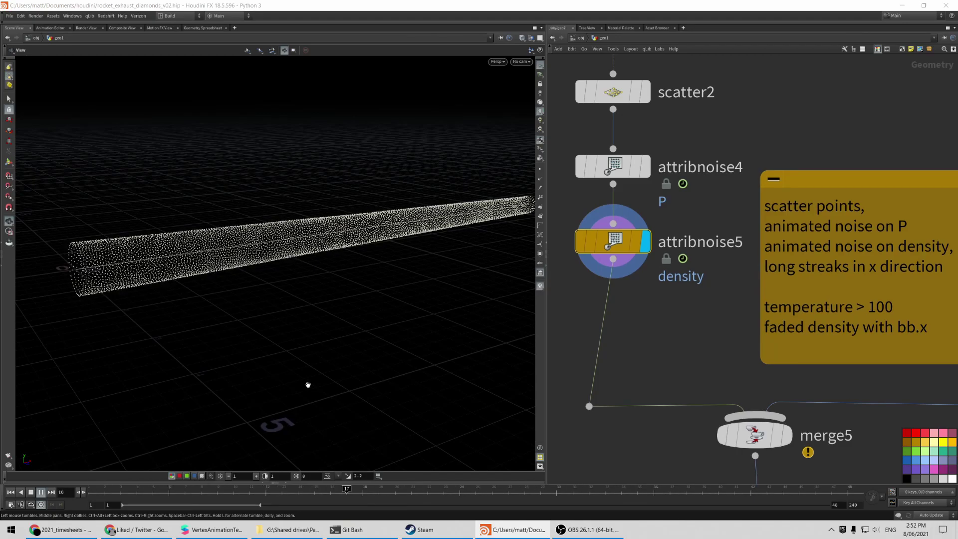
scroll(680, 336, "down", 5)
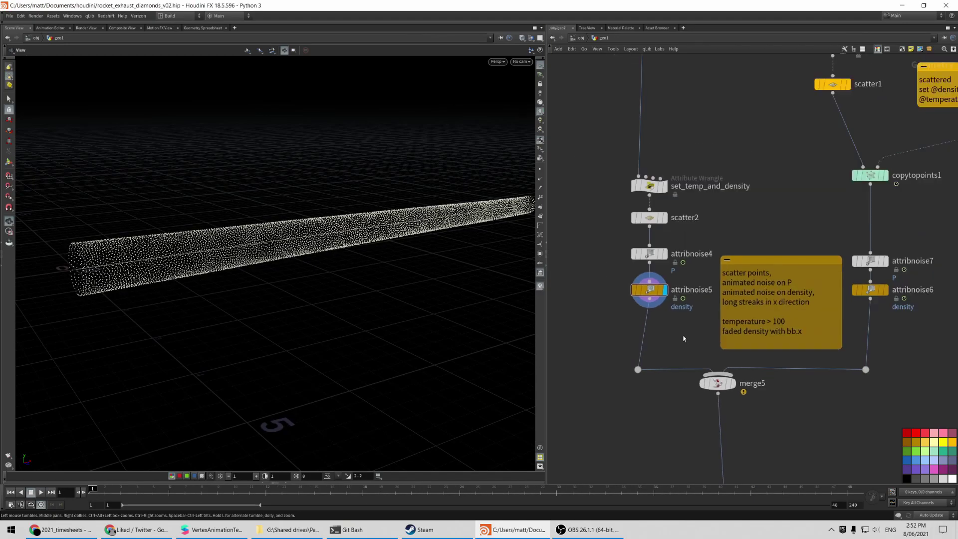
scroll(668, 212, "up", 2)
scroll(667, 212, "up", 5)
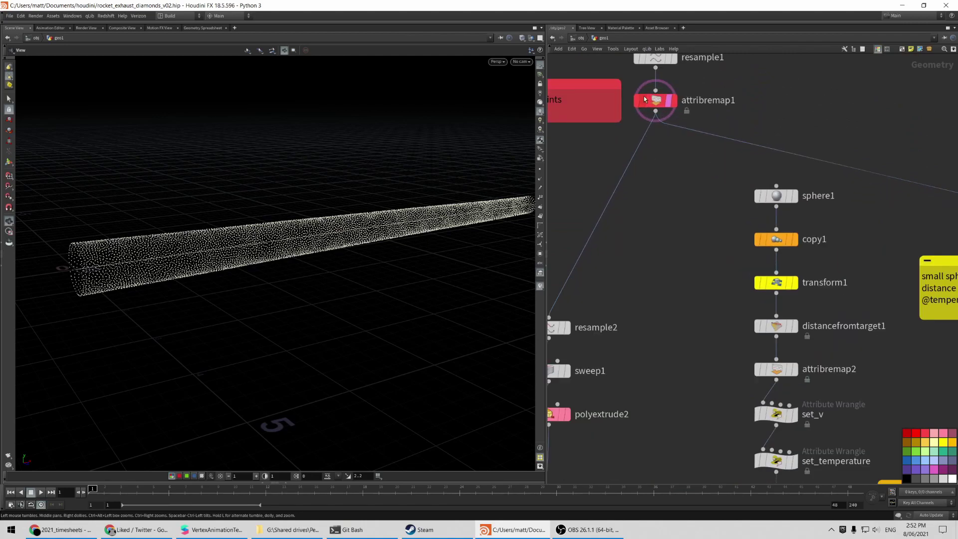
- Display the transform1 deformed sphere, then the distancefromtarget1 temperature blob with its parameters
left_click(616, 300)
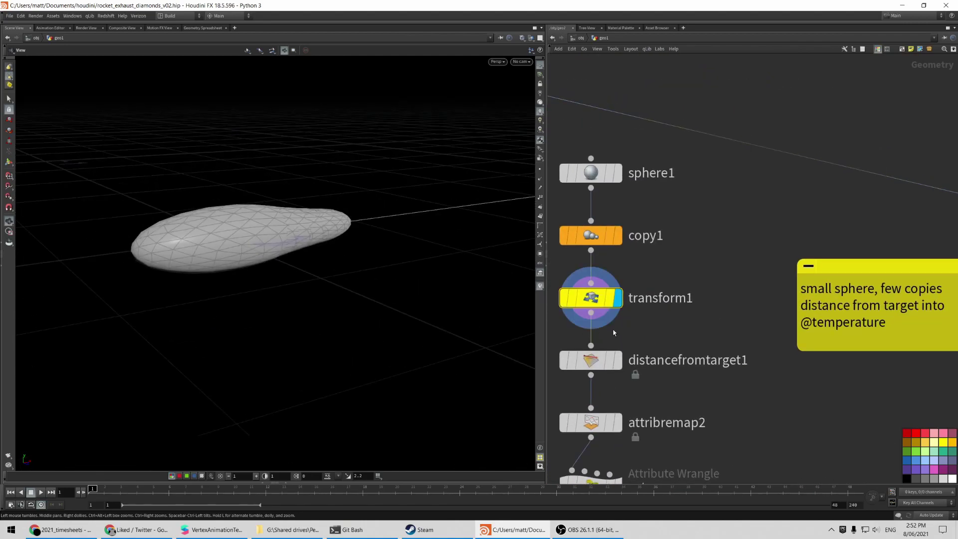
middle_click_drag(828, 281, 850, 126)
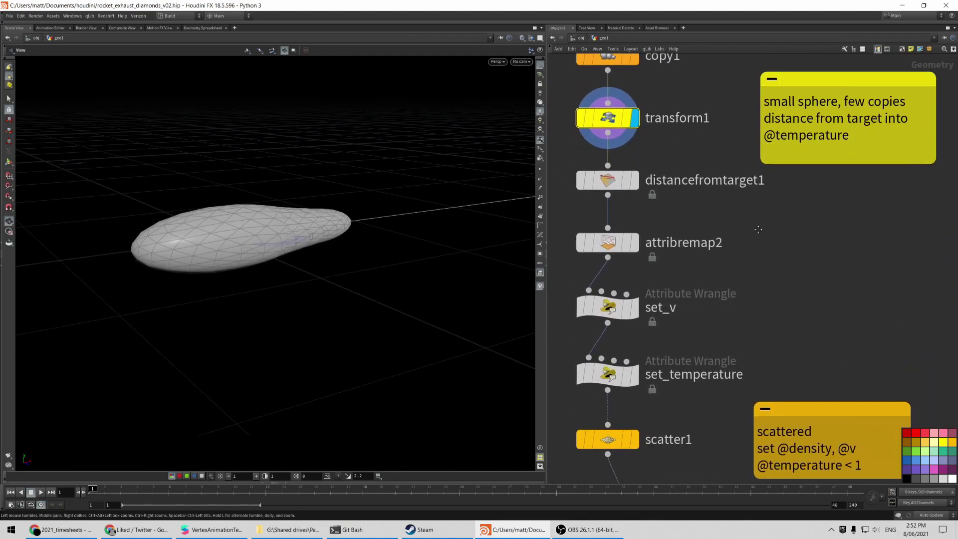
left_click(637, 203)
key("p")
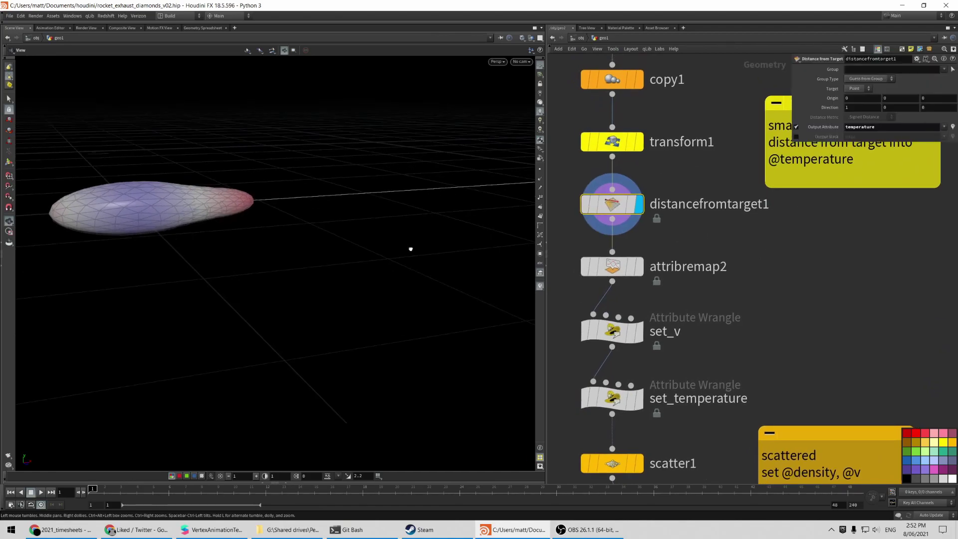
left_click_drag(411, 248, 433, 251)
- Display the scatter1 teardrop point cloud and orbit around it
middle_click_drag(795, 369, 797, 168)
left_click(640, 264)
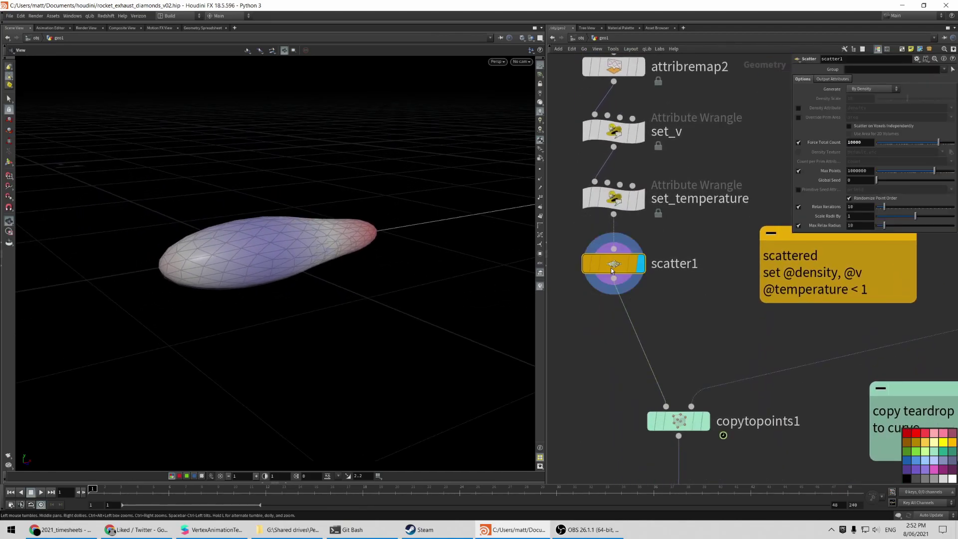
mouse_move(314, 294)
left_mouse_down()
mouse_move(305, 292)
mouse_move(312, 297)
left_mouse_up()
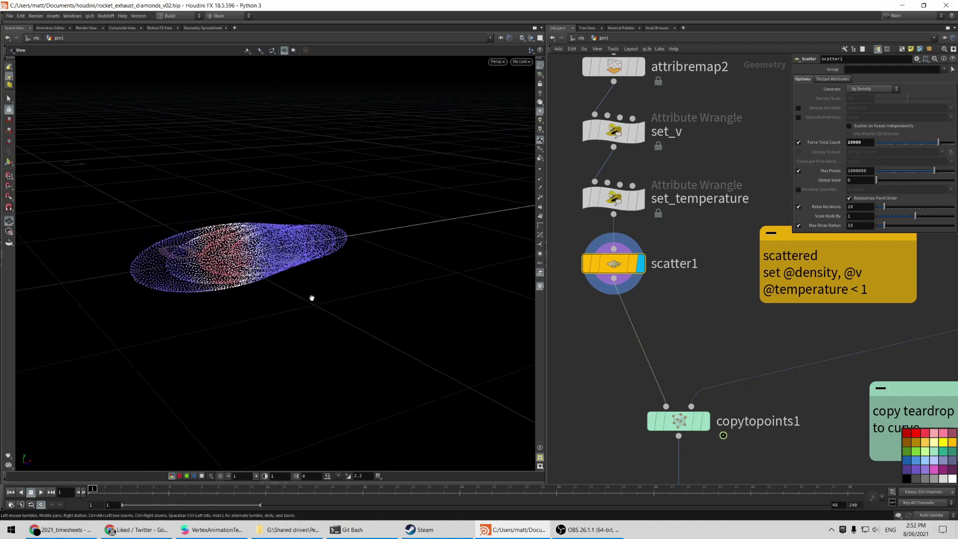
scroll(615, 434, "down", 3)
scroll(190, 283, "down", 5)
- Display the trimmed curve, inspect the ramp_density wrangle, and start playback
left_click(795, 257)
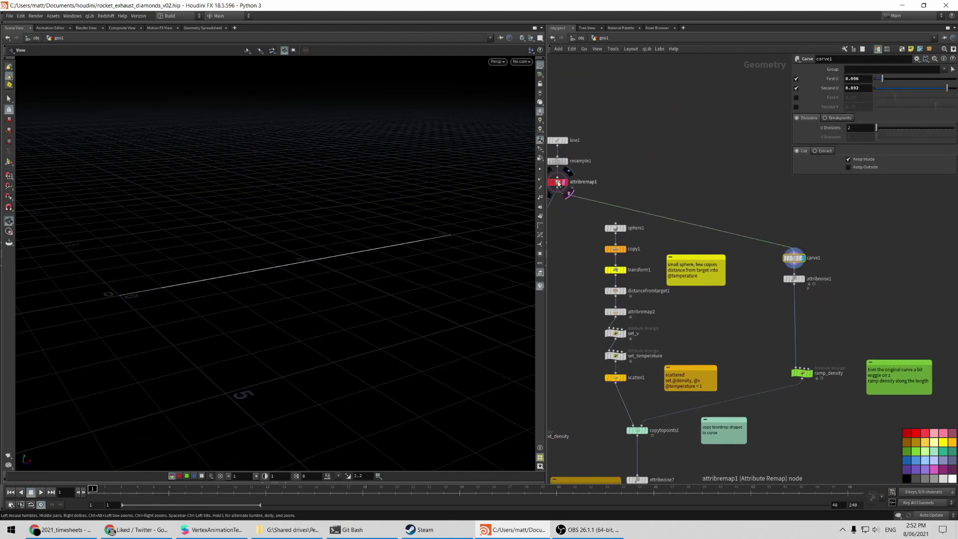
key("Up")
left_click(801, 372)
scroll(801, 372, "up", 5)
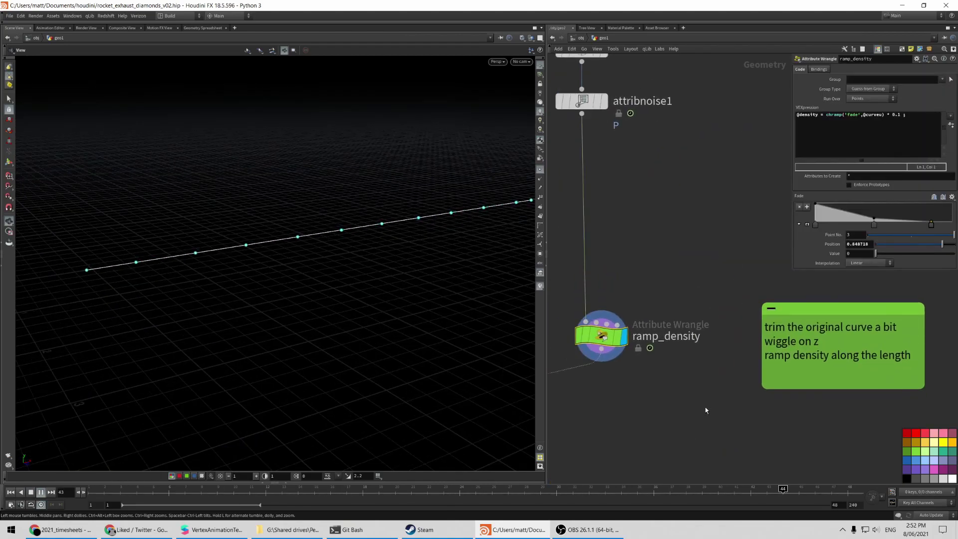
- Display copytopoints1's teardrops along the curve, check its info, and inspect attribnoise6 density noise
middle_click_drag(705, 407, 676, 364)
left_click(674, 363)
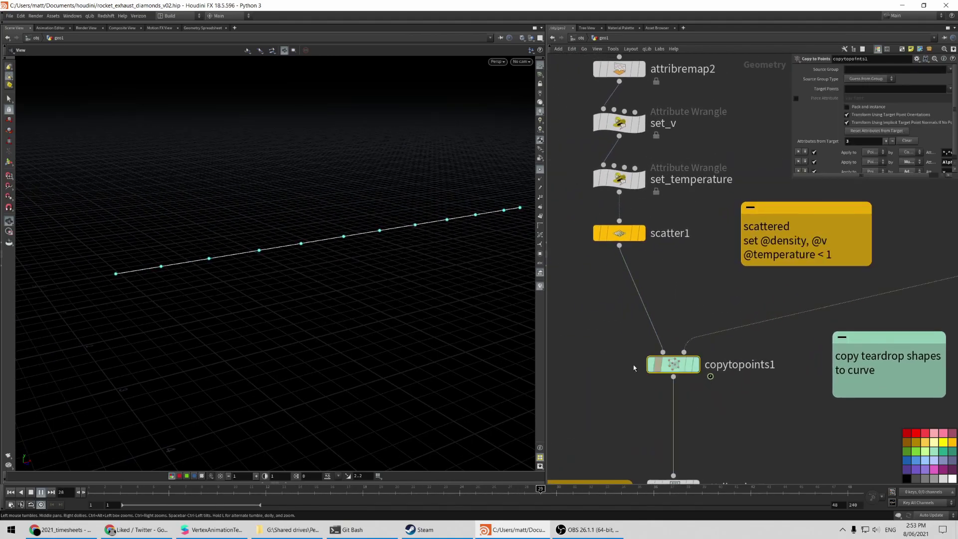
middle_click(657, 352)
scroll(658, 351, "down", 3)
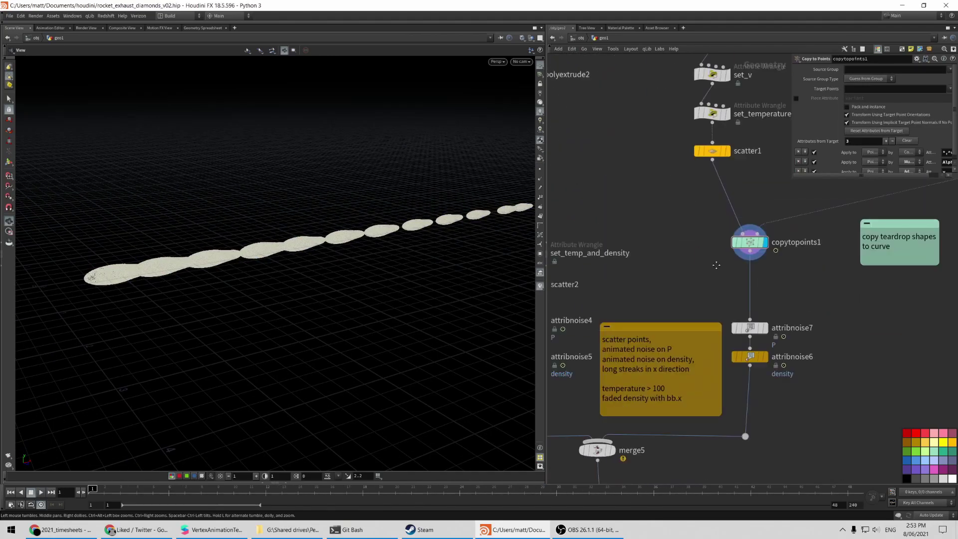
left_click(748, 354)
scroll(610, 421, "up", 5)
scroll(609, 421, "down", 3)
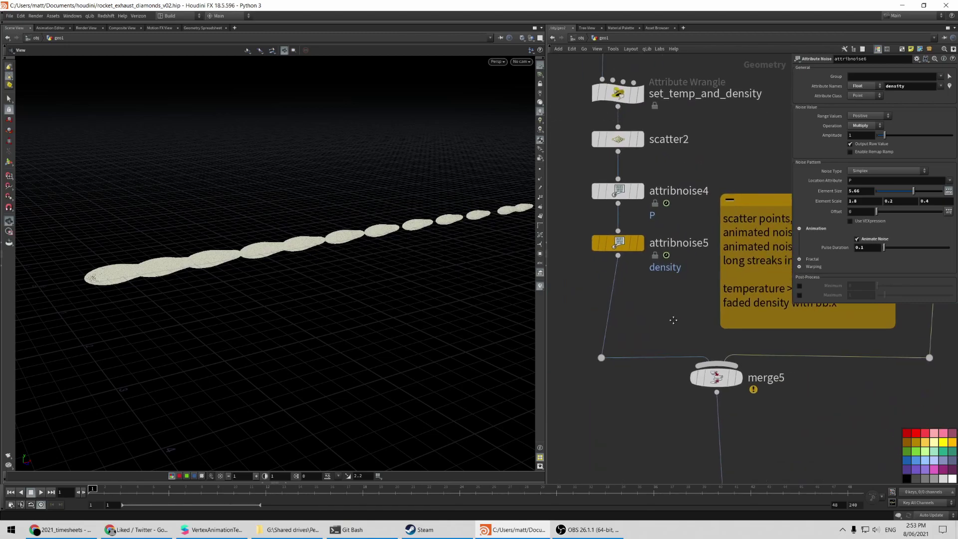
scroll(610, 422, "up", 3)
- Display merge5's points, then the volumerasterizeattributes1 volume, orbiting closer to it
middle_click_drag(740, 457, 695, 360)
left_click(695, 358)
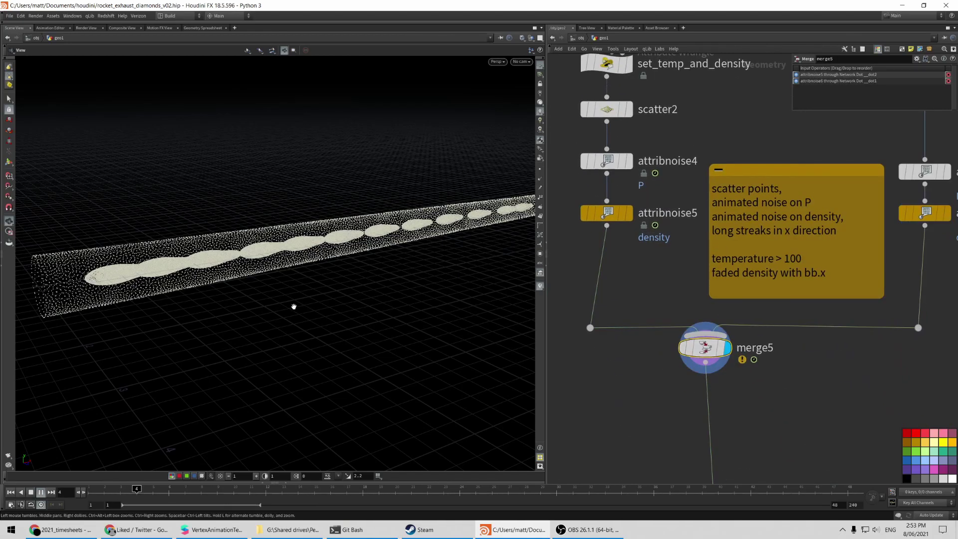
middle_click_drag(614, 271, 704, 291)
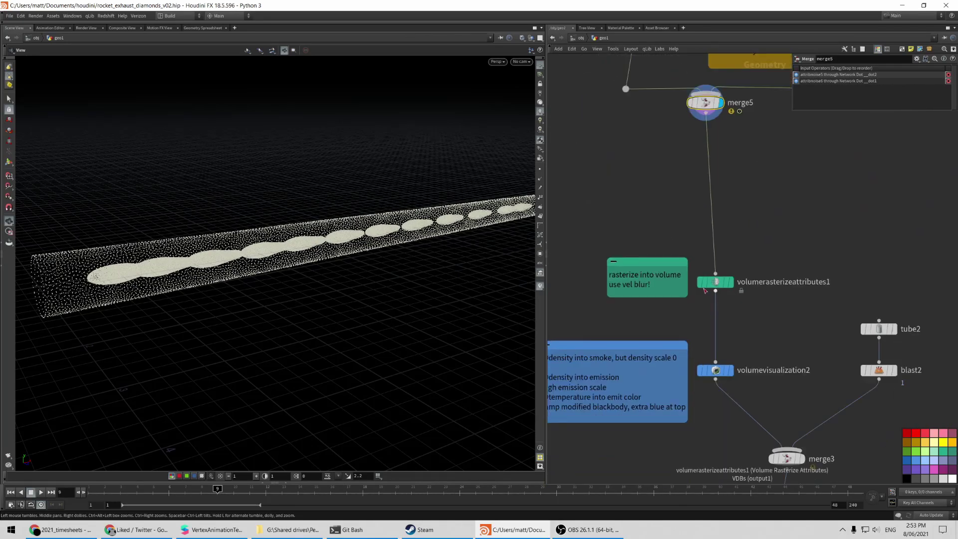
scroll(808, 283, "up", 3)
left_click(809, 284)
mouse_move(379, 288)
left_mouse_down()
mouse_move(367, 263)
mouse_move(321, 263)
mouse_move(319, 274)
left_mouse_up()
- Display the volumevisualization2 glowing blue tube and orbit around it
middle_click_drag(636, 374, 696, 225)
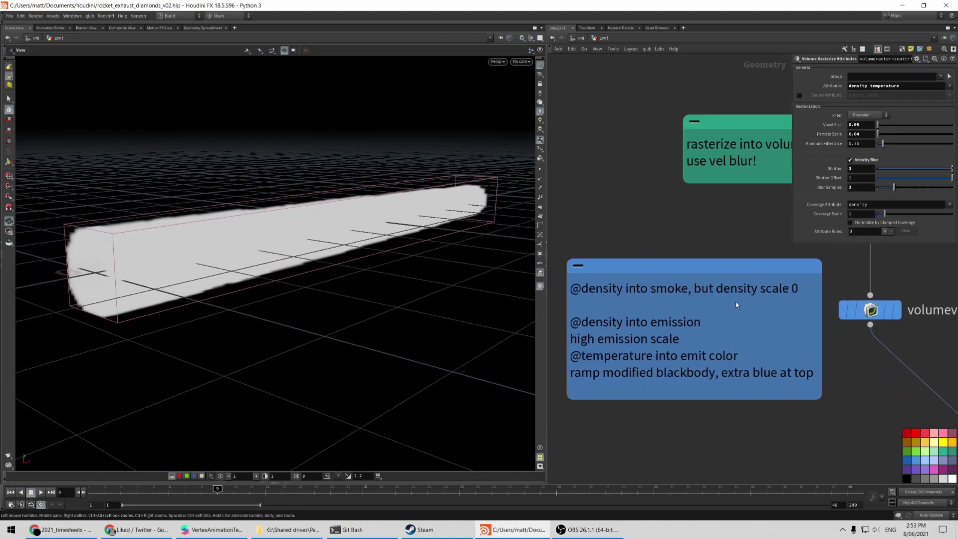
left_click(870, 312)
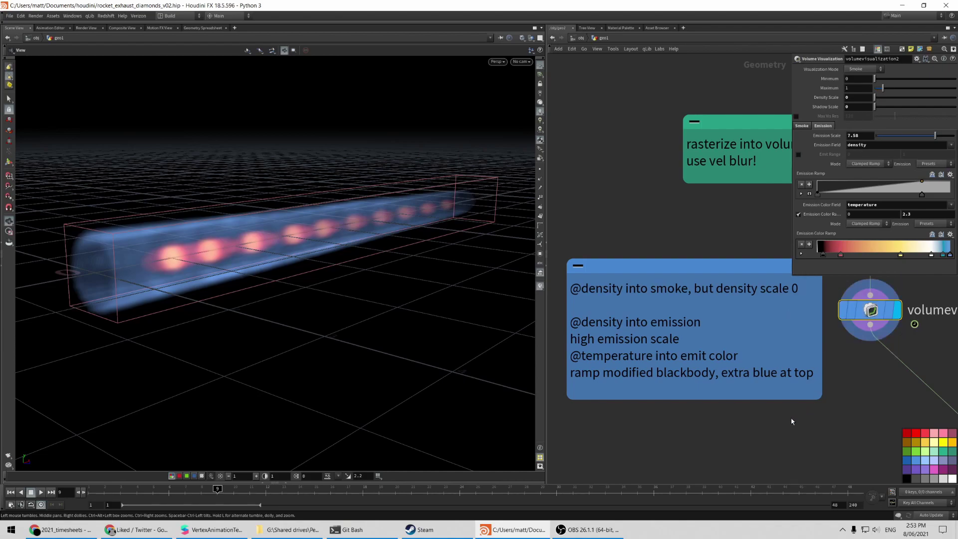
mouse_move(388, 357)
left_mouse_down()
mouse_move(370, 347)
mouse_move(285, 350)
left_mouse_up()
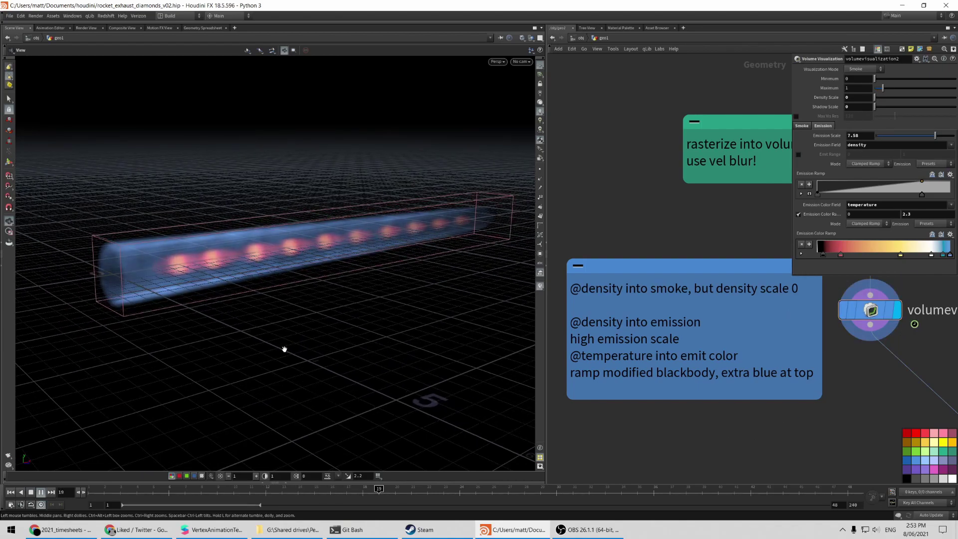
- Level the tube horizontally, then adjust volumerasterizeattributes1's motion-blur Shutter value
mouse_move(289, 352)
left_mouse_down()
mouse_move(464, 376)
mouse_move(485, 293)
left_mouse_up()
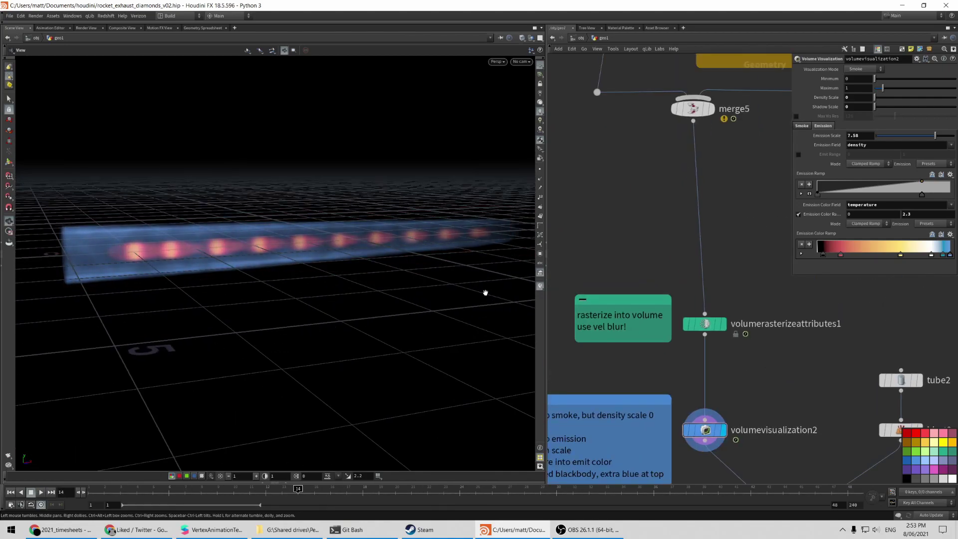
left_click(704, 323)
middle_click_drag(853, 168, 909, 162)
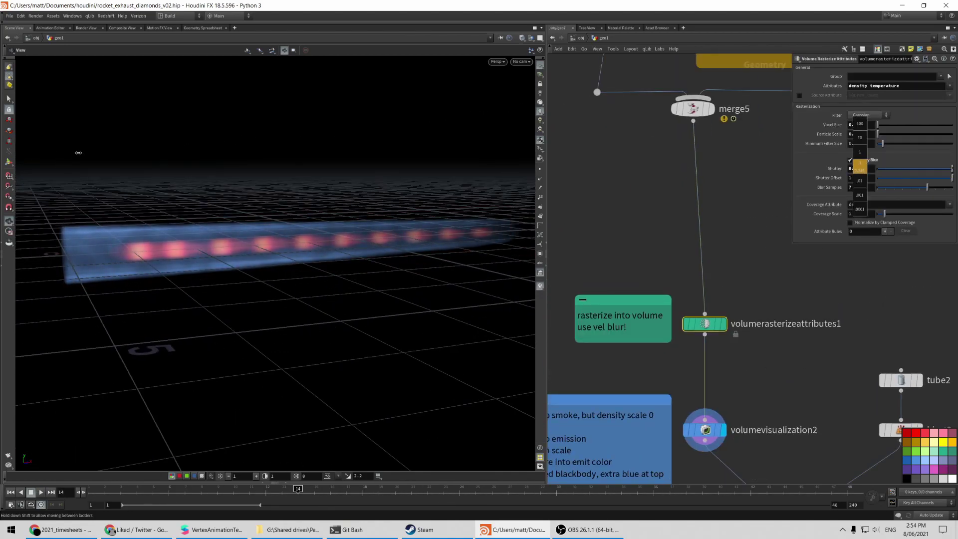
- Set set_temperature's Density to 0.01 and Temperature to 13, then redisplay volumevisualization2
key("1")
key("2")
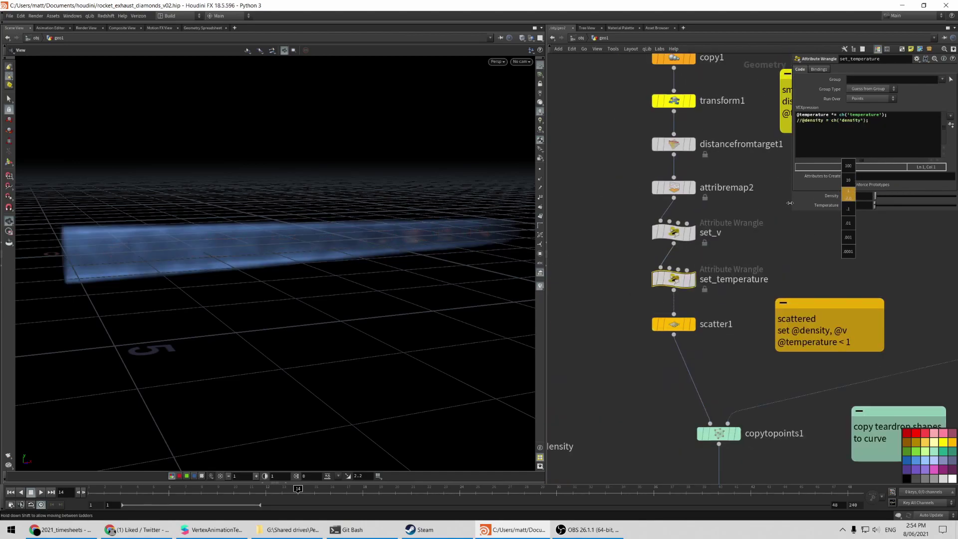
key("3")
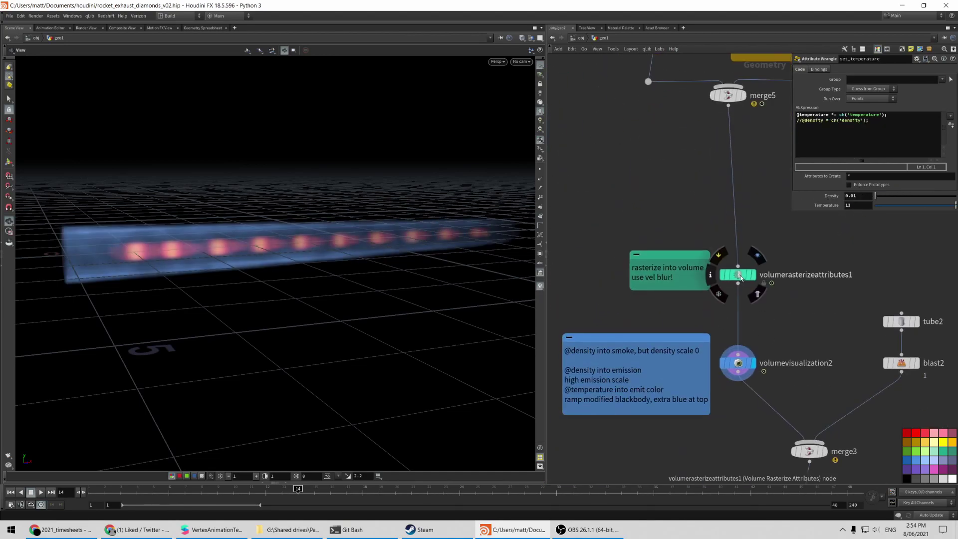